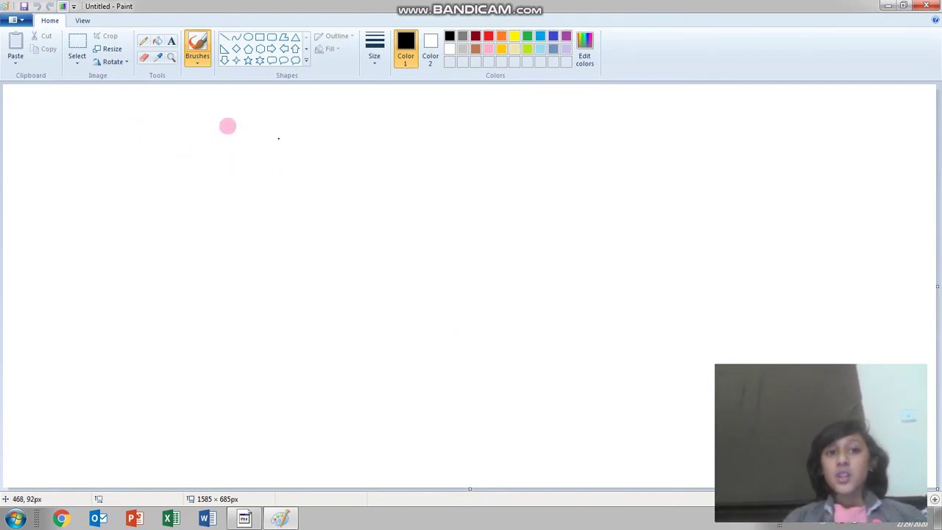
- Draw four black curved arrows along the top of the canvas
left_click(431, 48)
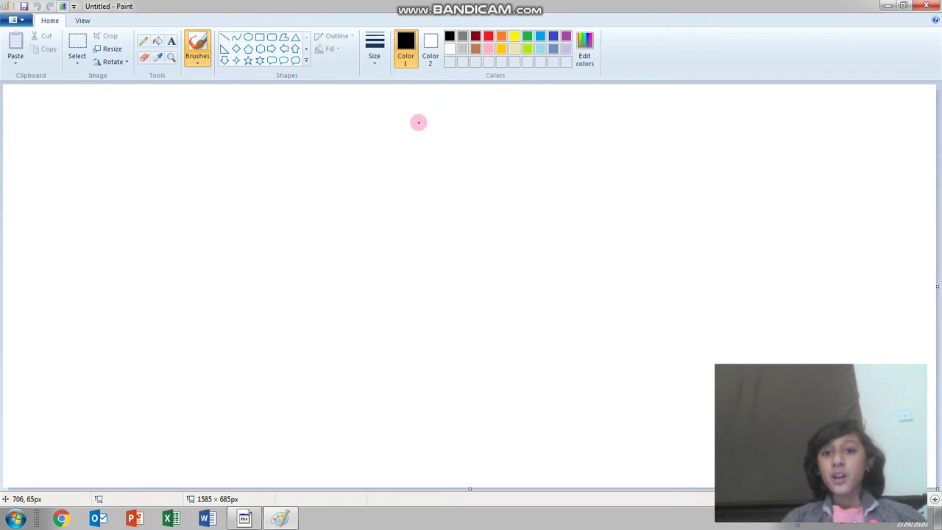
mouse_move(419, 122)
left_mouse_down()
mouse_move(444, 122)
mouse_move(460, 100)
mouse_move(452, 98)
mouse_move(476, 105)
left_mouse_up()
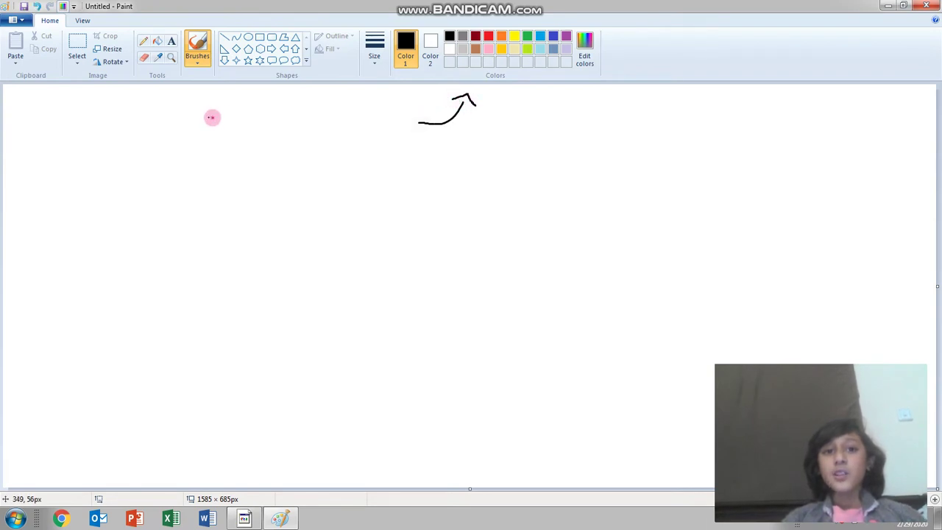
mouse_move(211, 118)
left_mouse_down()
mouse_move(248, 92)
mouse_move(236, 90)
mouse_move(265, 95)
left_mouse_up()
mouse_move(133, 118)
left_mouse_down()
mouse_move(166, 95)
mouse_move(175, 105)
left_mouse_up()
left_click_drag(74, 113, 97, 96)
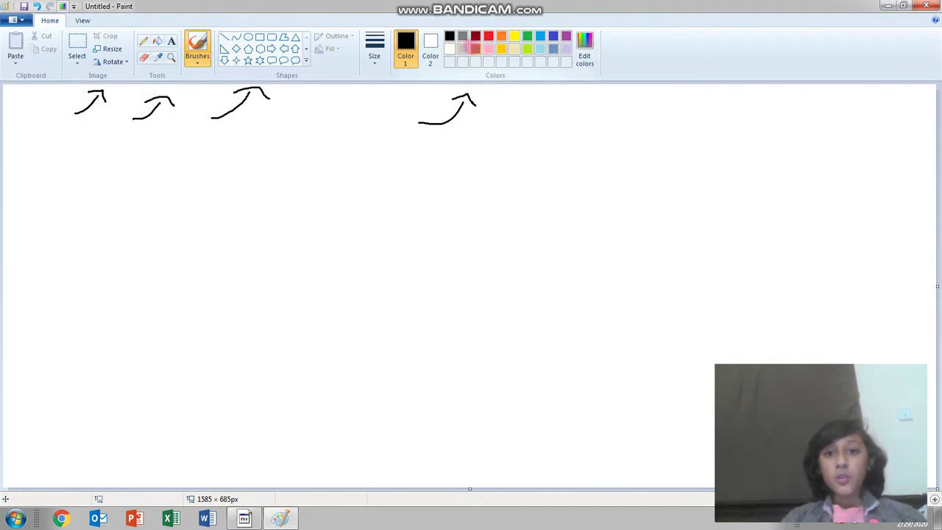
- Add a short red arrow top-left, brown handwritten 'Paste', and a pink underline and curved arrow
left_click(487, 35)
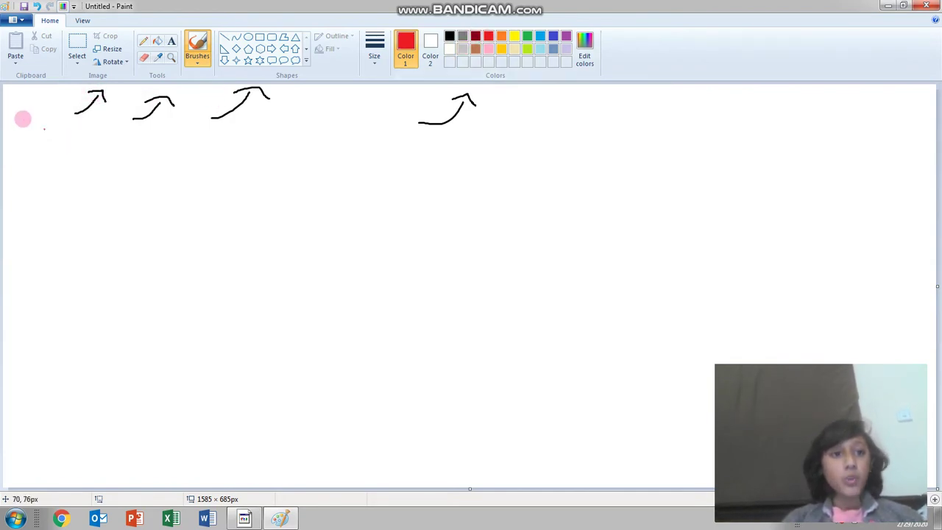
left_click_drag(15, 116, 48, 108)
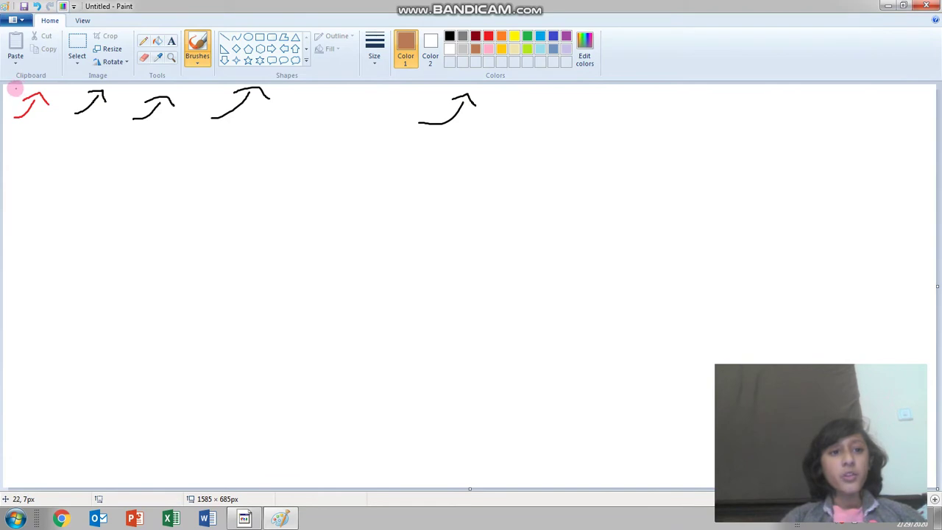
mouse_move(42, 141)
left_mouse_down()
mouse_move(65, 156)
mouse_move(37, 179)
mouse_move(66, 178)
mouse_move(72, 190)
mouse_move(77, 167)
mouse_move(88, 187)
mouse_move(89, 133)
mouse_move(98, 159)
mouse_move(126, 155)
mouse_move(91, 143)
mouse_move(104, 135)
mouse_move(40, 130)
left_mouse_up()
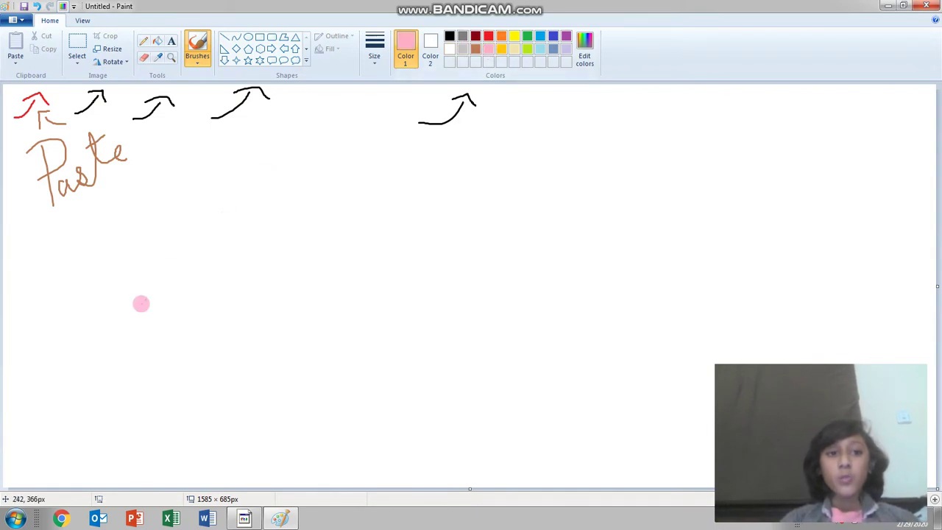
mouse_move(103, 197)
left_mouse_down()
mouse_move(83, 229)
mouse_move(103, 198)
left_mouse_up()
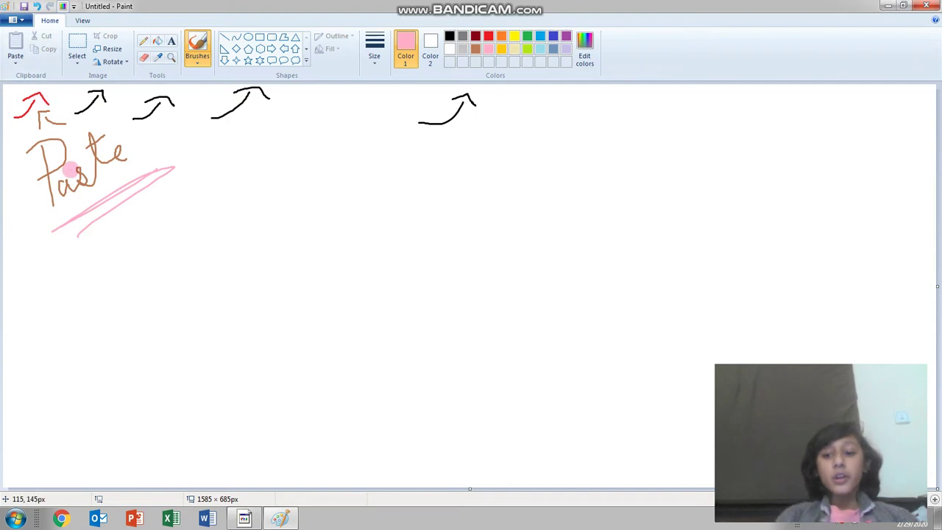
mouse_move(15, 89)
left_mouse_down()
mouse_move(13, 337)
mouse_move(63, 367)
left_mouse_up()
left_click_drag(69, 334, 36, 399)
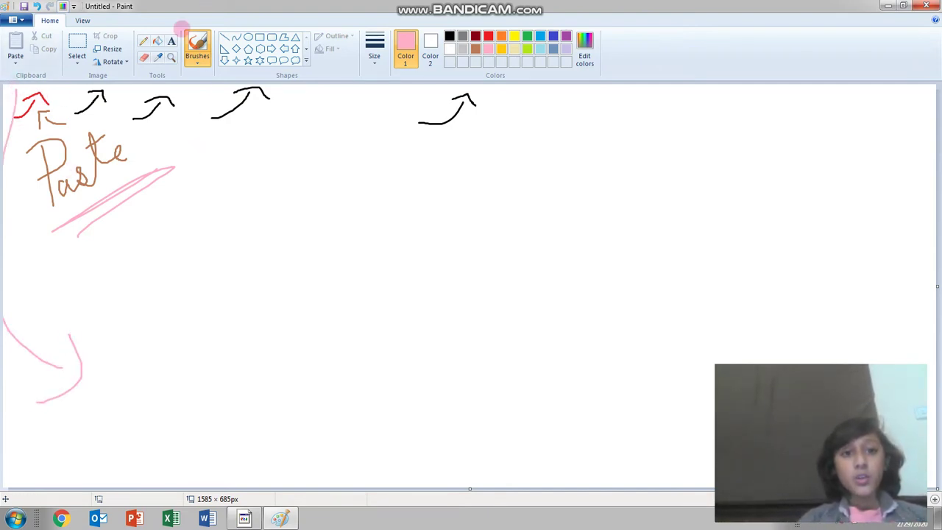
- Add a pink 'clipboard' text label beside the pink curve
left_click(171, 41)
left_click_drag(110, 306, 315, 440)
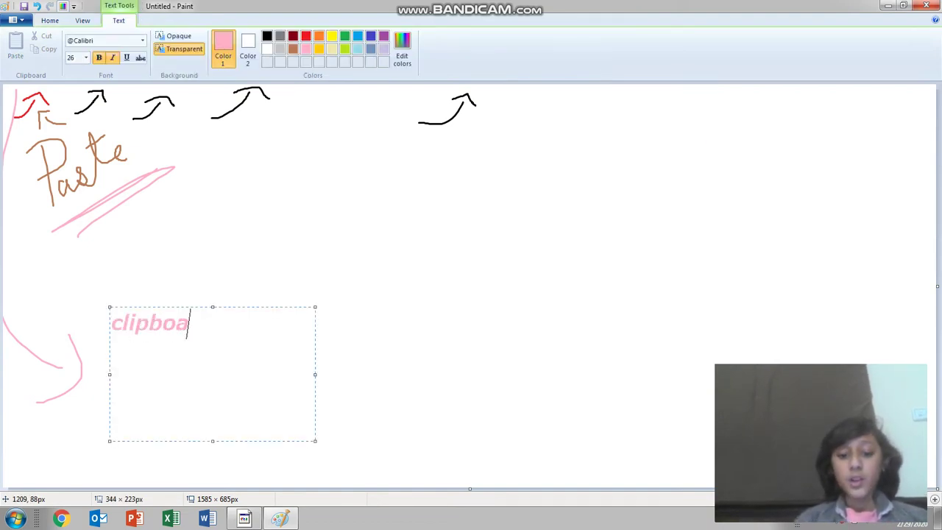
left_click(634, 140)
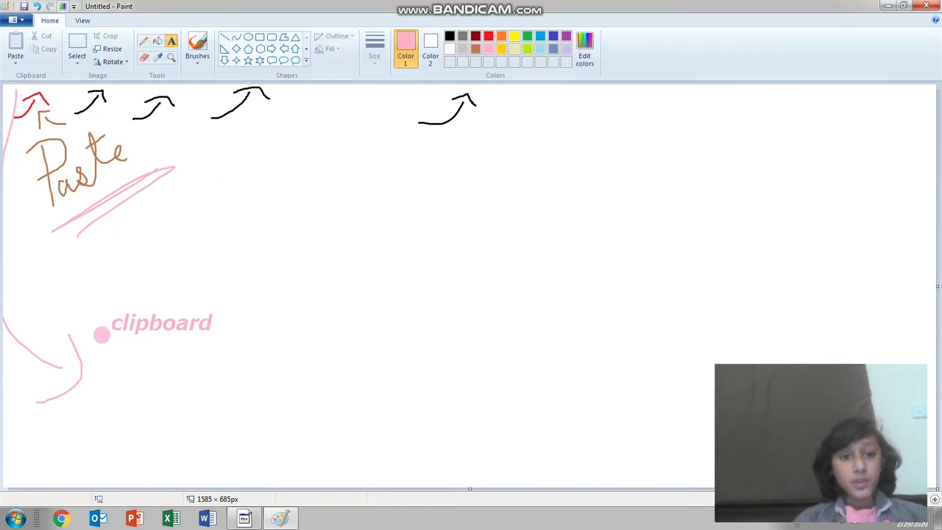
left_click_drag(100, 334, 218, 344)
left_click(240, 156)
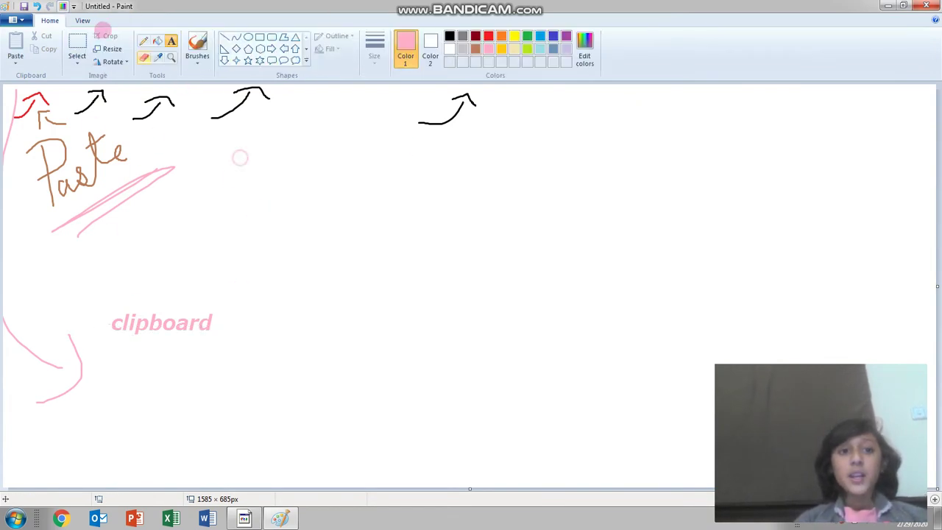
- Underline 'clipboard' in red with the Pencil and add a small red mark by the top-left arrow
left_click(144, 41)
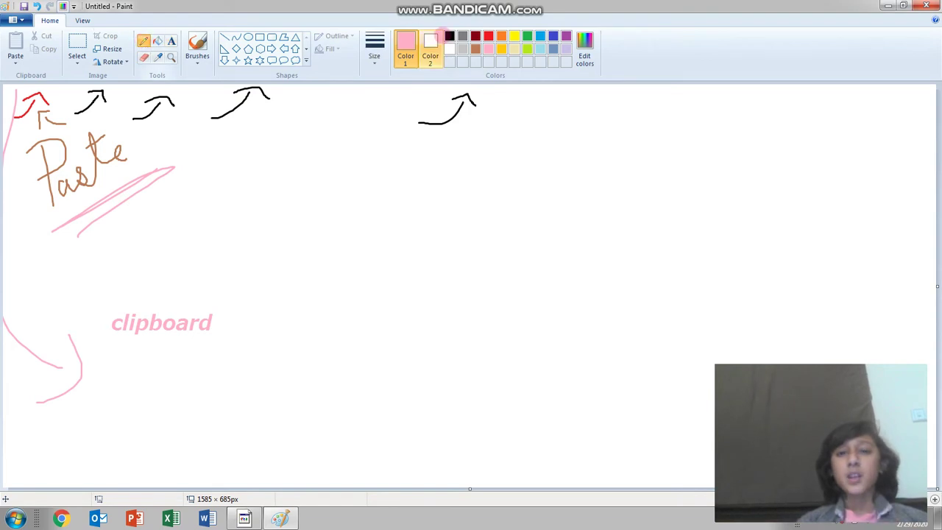
left_click(488, 37)
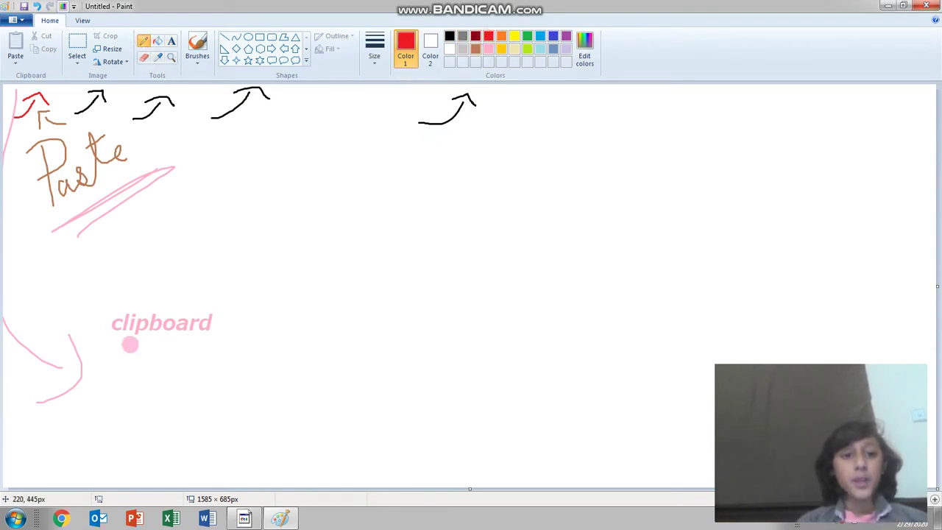
left_click_drag(128, 341, 160, 341)
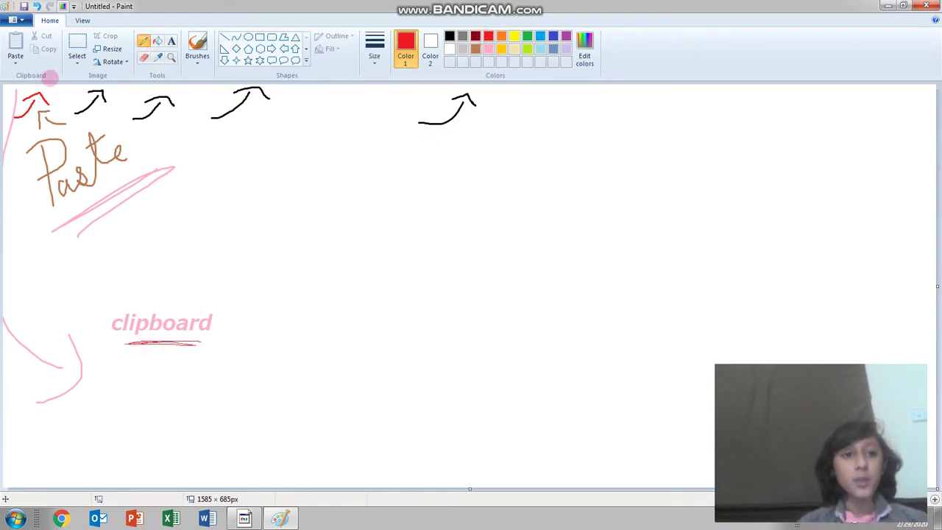
mouse_move(50, 88)
left_mouse_down()
mouse_move(55, 114)
mouse_move(63, 98)
left_mouse_up()
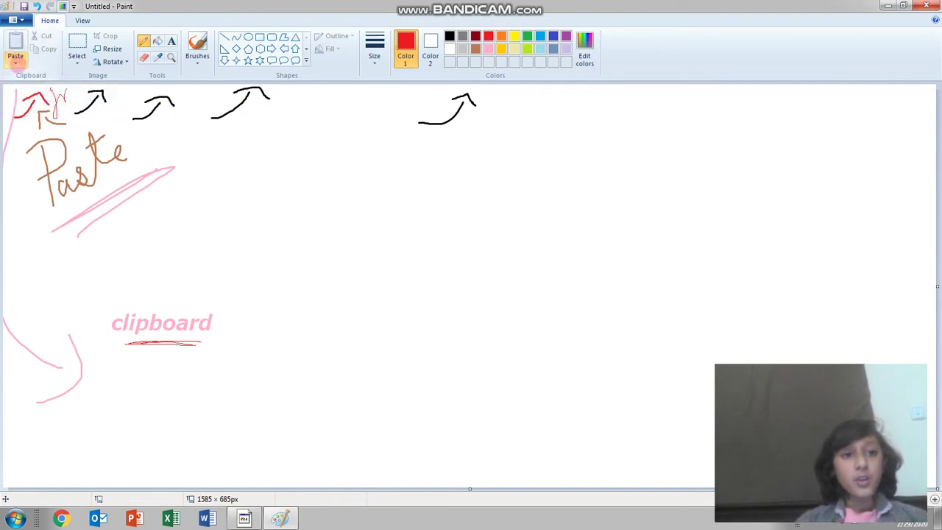
- Choose Paste from under the Paste drop-down to open the image file picker
left_click(15, 63)
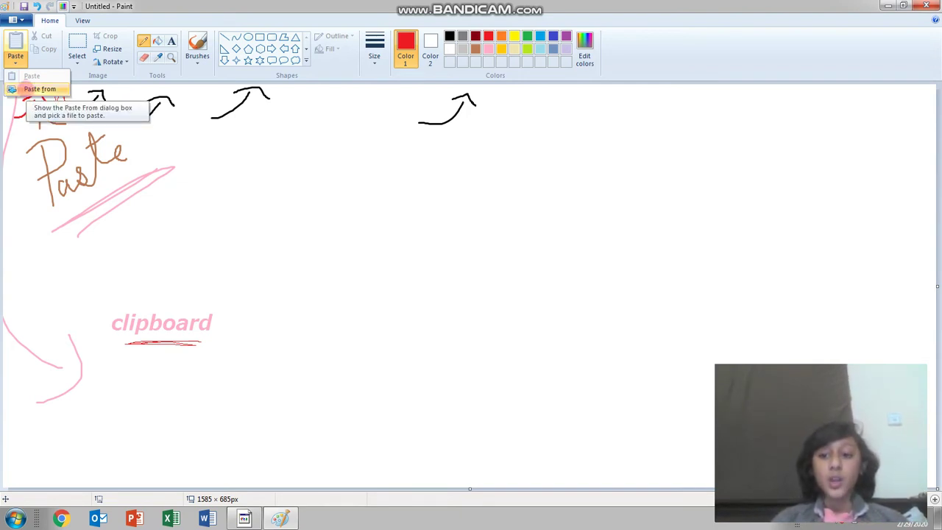
left_click(33, 89)
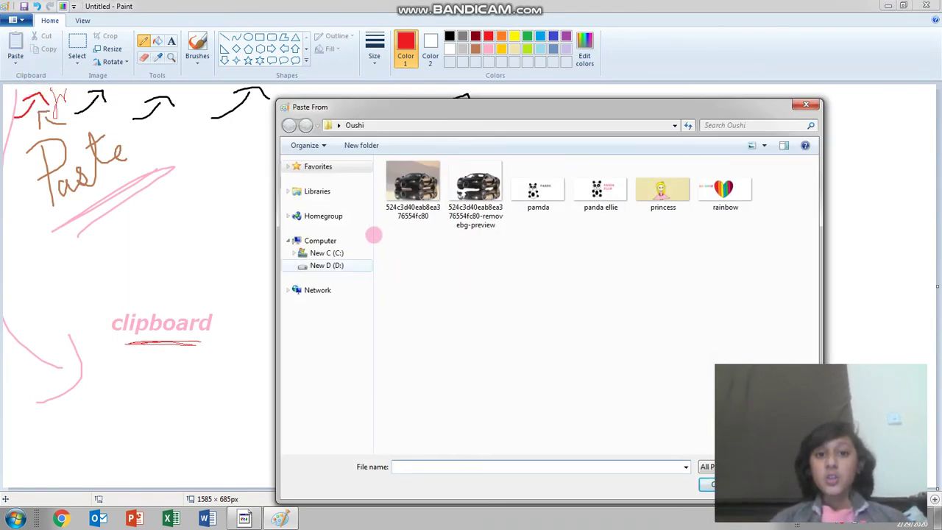
- Try typing a desktop path into the Paste From folder bar, dismissing the location errors
left_click(328, 125)
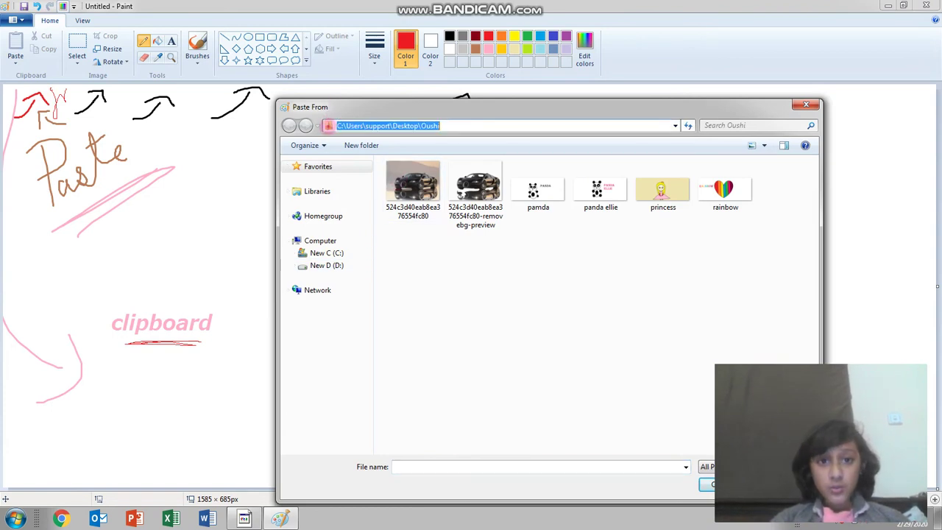
left_click(335, 126)
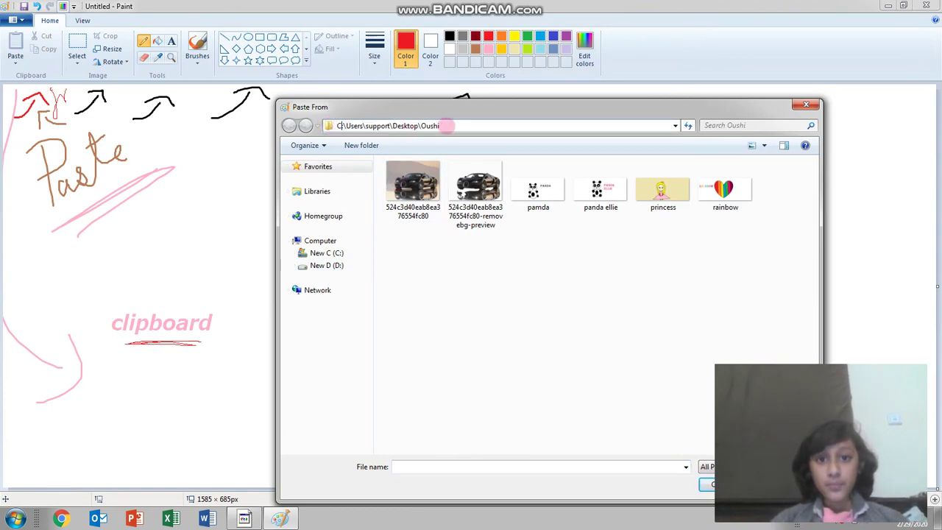
left_click_drag(447, 126, 124, 192)
key("BackSpace")
type("destop")
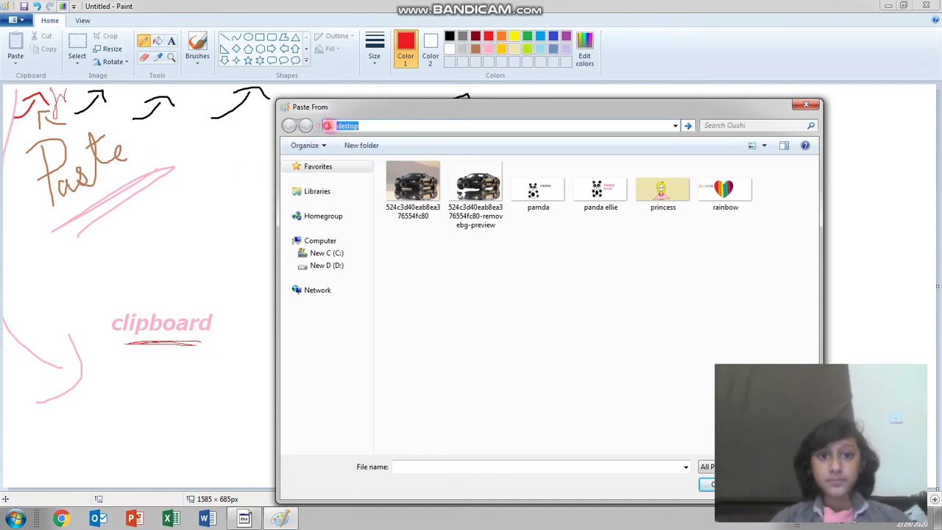
left_click(328, 191)
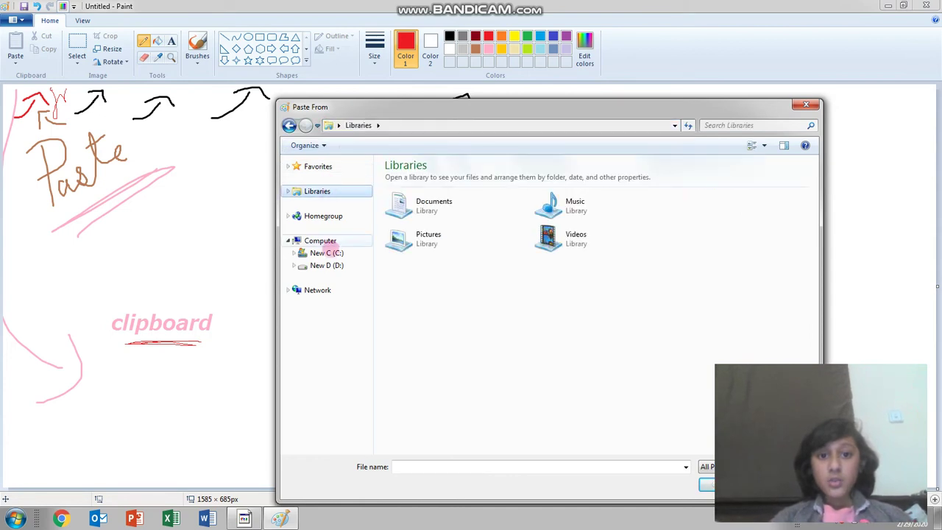
left_click(324, 240)
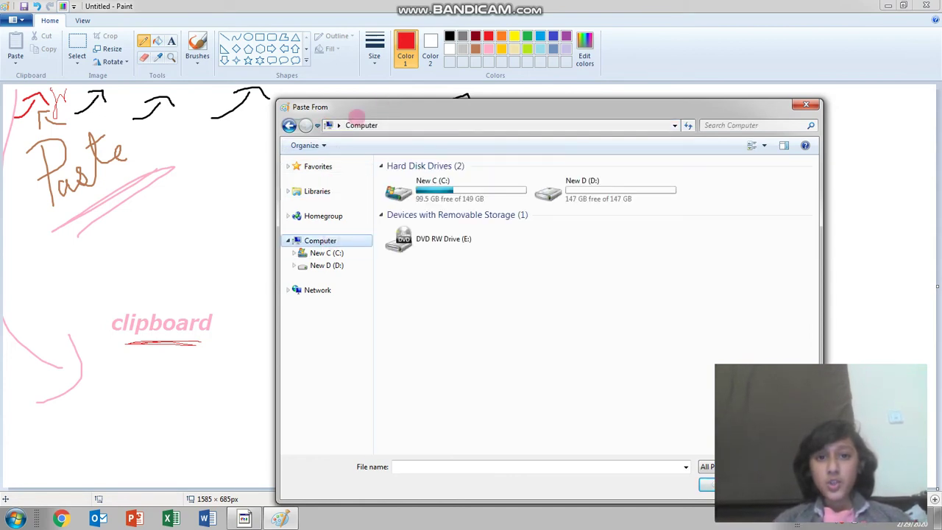
left_click(334, 125)
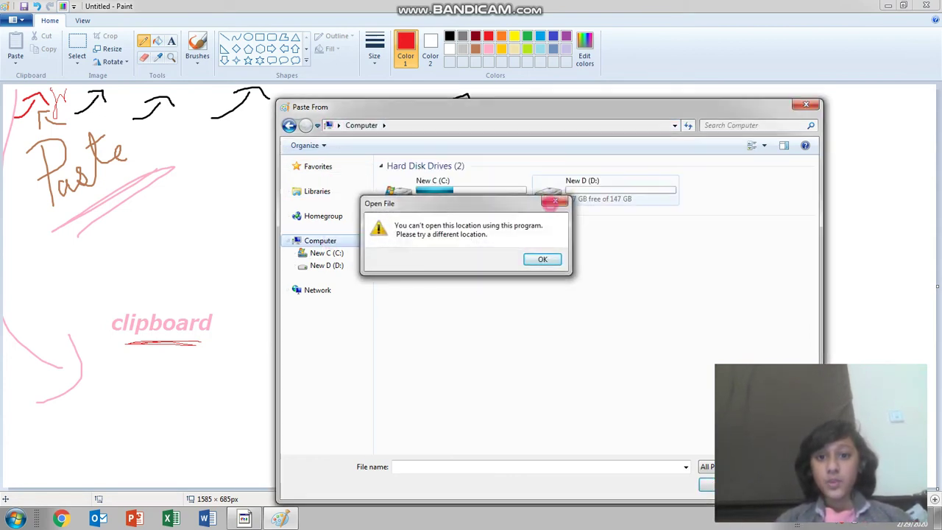
left_click(556, 200)
left_click(327, 126)
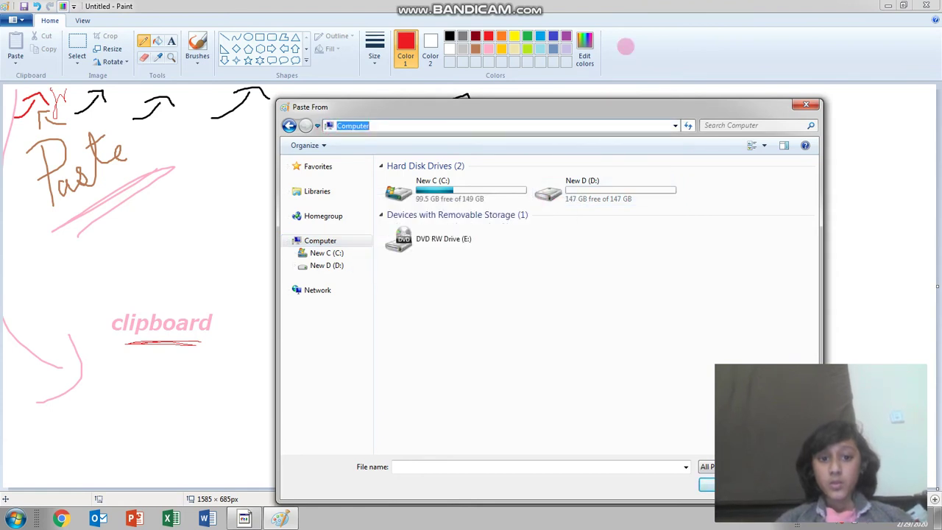
type("destop")
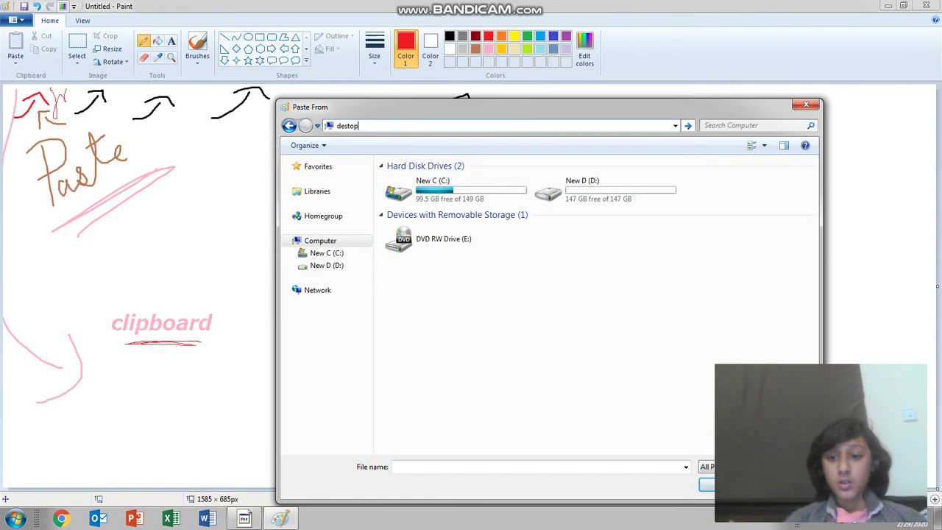
key("Return")
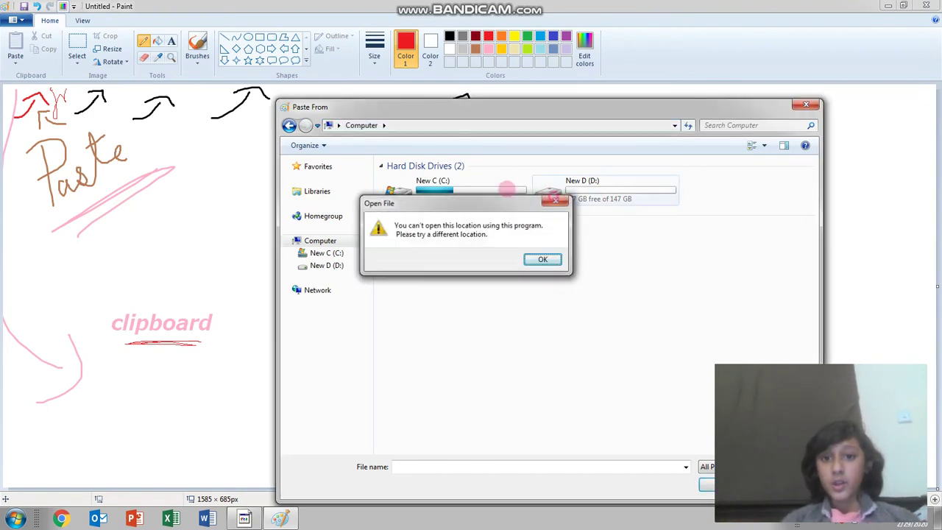
key("Return")
- Browse the C and D drives, Network, and the Pictures library's Sample Pictures folder
double_click(471, 190)
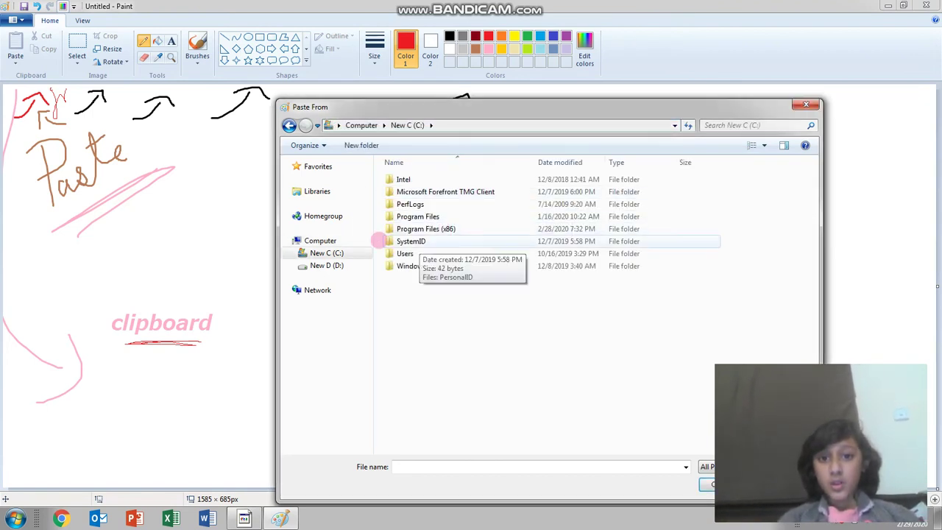
left_click(320, 240)
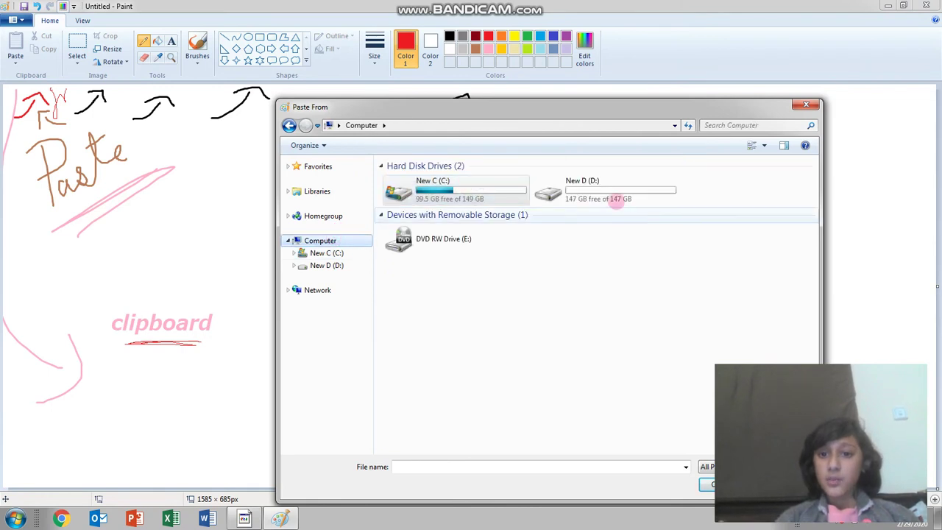
double_click(610, 183)
left_click(317, 290)
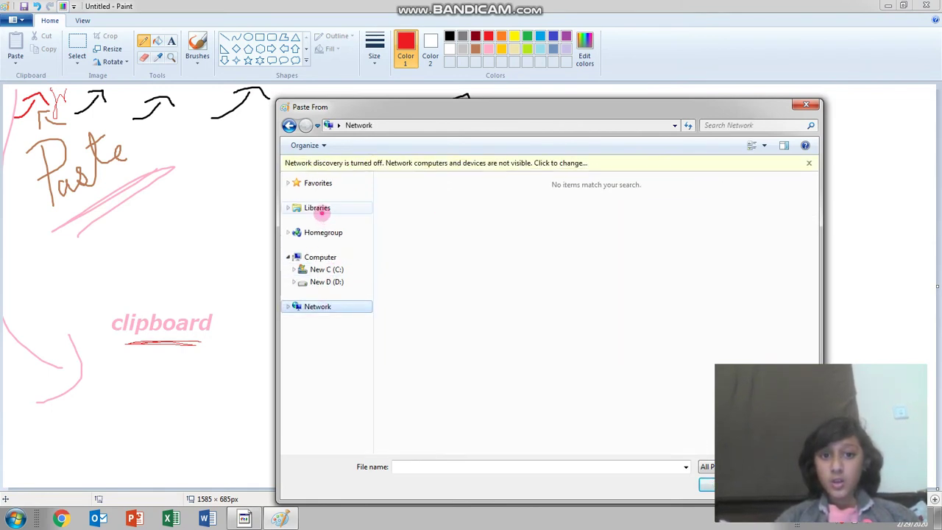
left_click(323, 190)
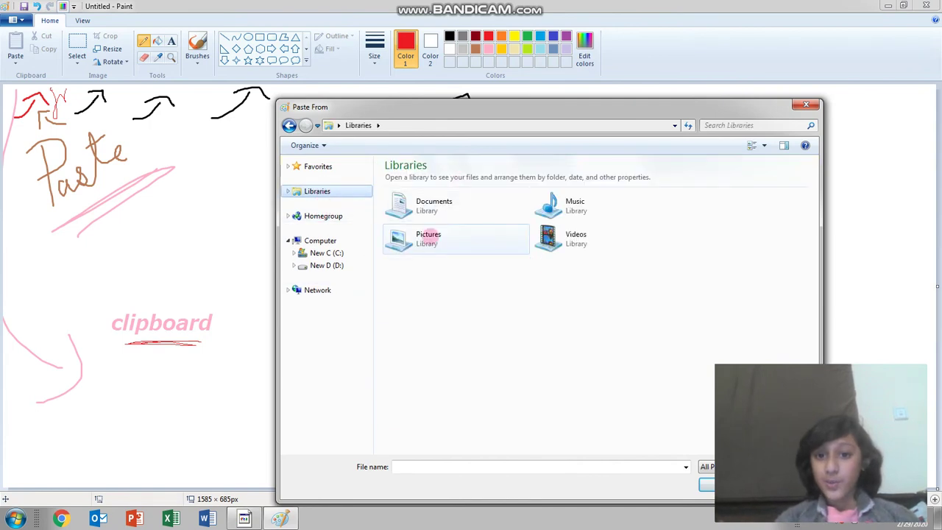
double_click(412, 239)
double_click(468, 246)
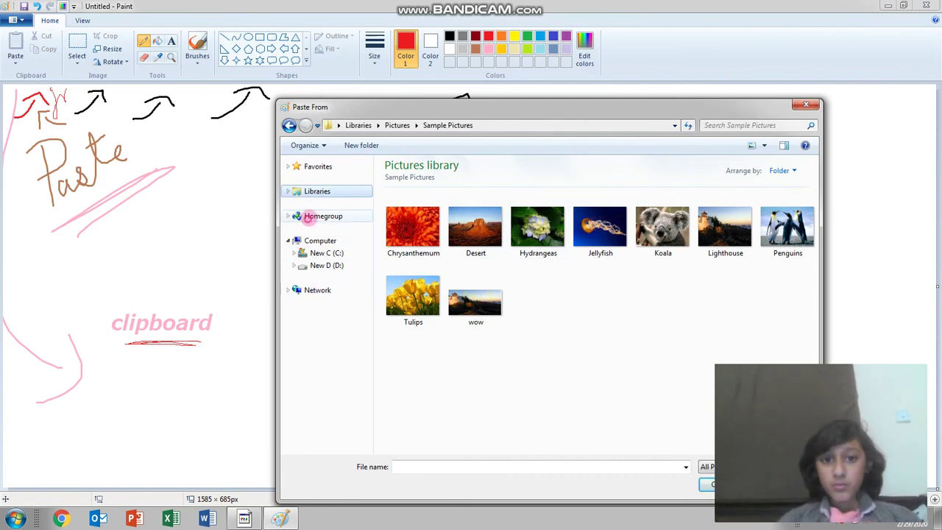
- Check Homegroup, the drives, Network and Libraries, then open Desktop from Favorites
left_click(301, 216)
left_click(316, 251)
left_click(317, 240)
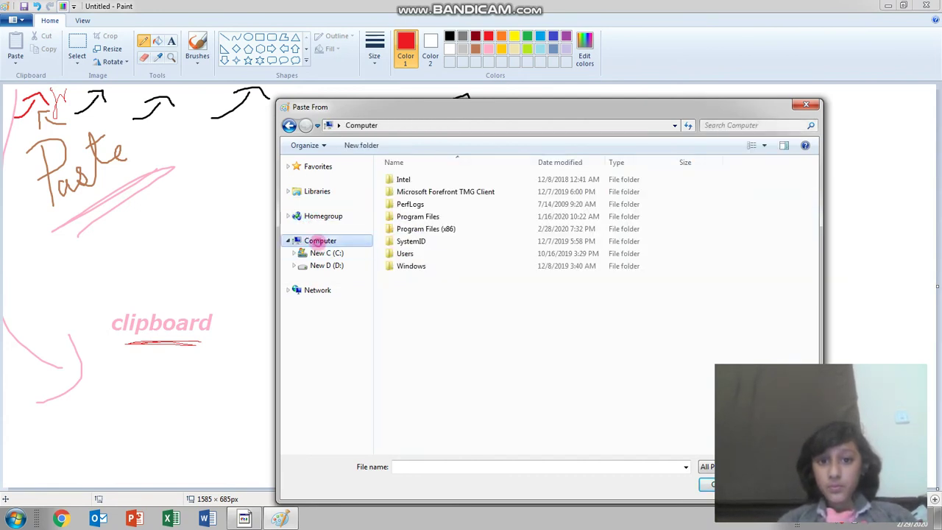
left_click(315, 264)
left_click(315, 254)
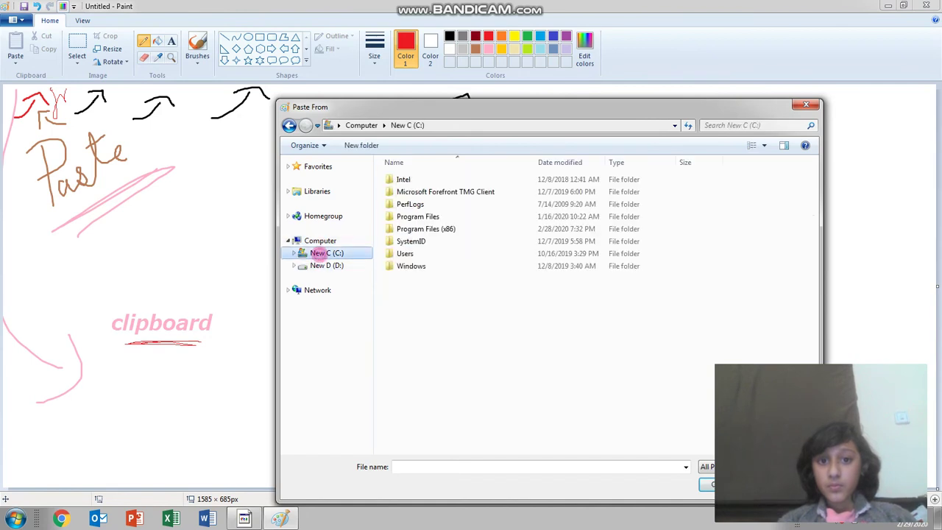
left_click(303, 290)
left_click(314, 265)
left_click(316, 191)
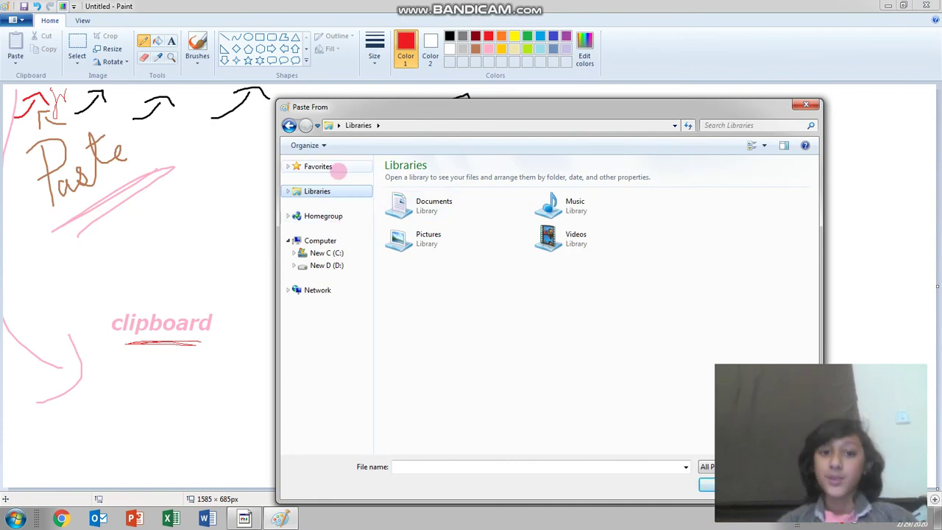
left_click(300, 165)
double_click(416, 172)
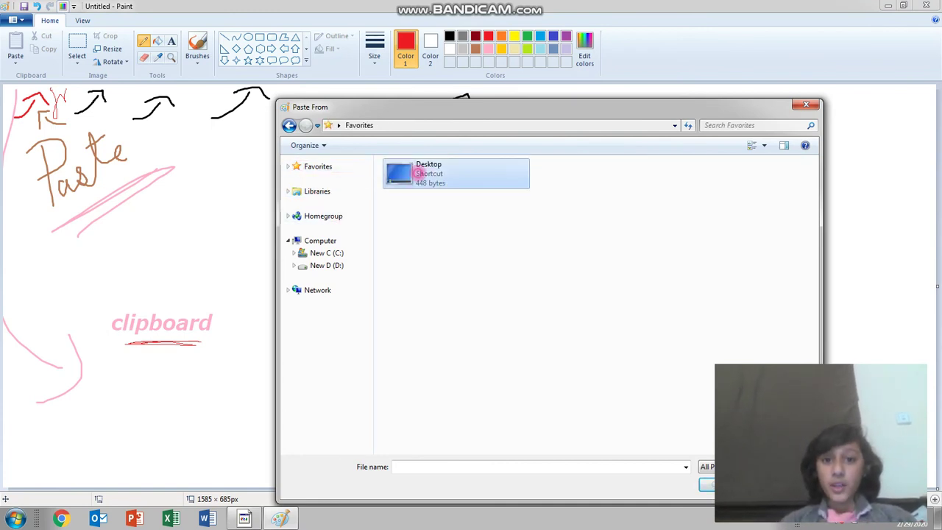
- Paste the cat-and-dog picture, resize it to 483 × 467 px, and place it beside the notes
double_click(413, 258)
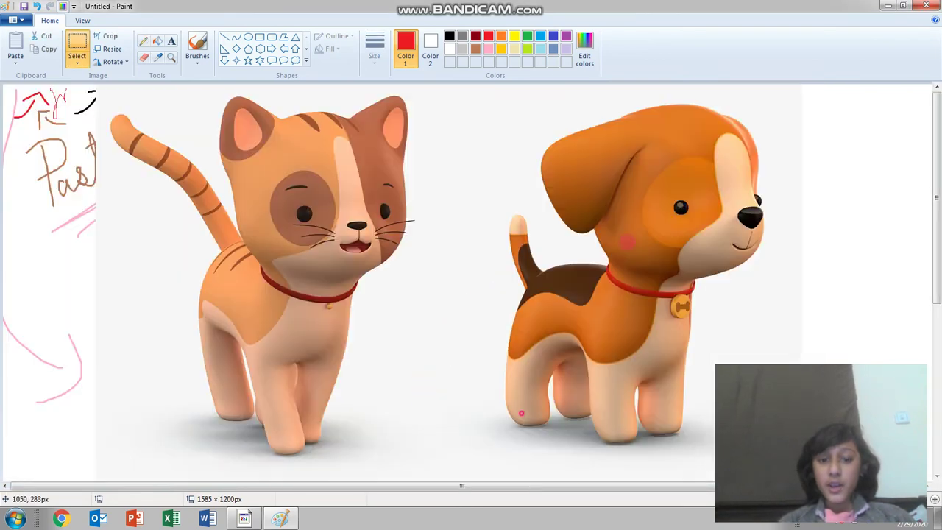
left_click_drag(776, 295, 804, 319)
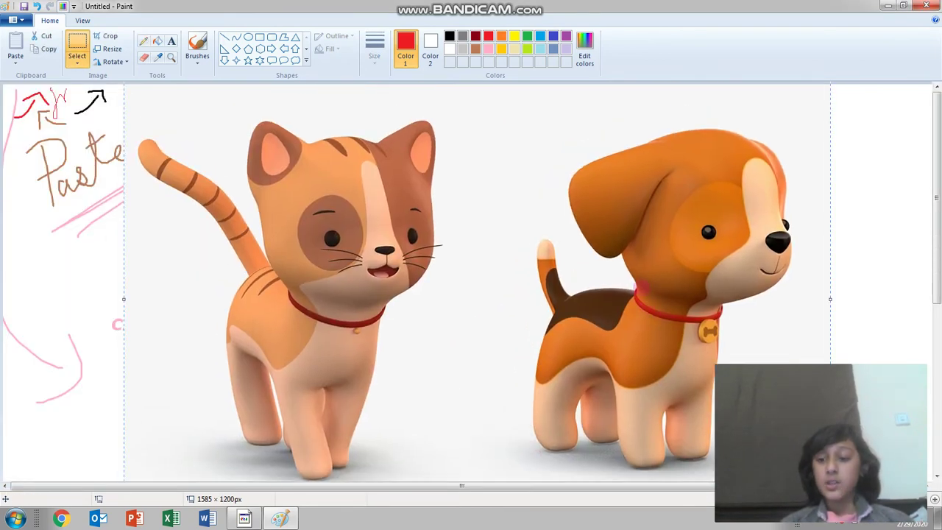
left_click_drag(625, 284, 608, 260)
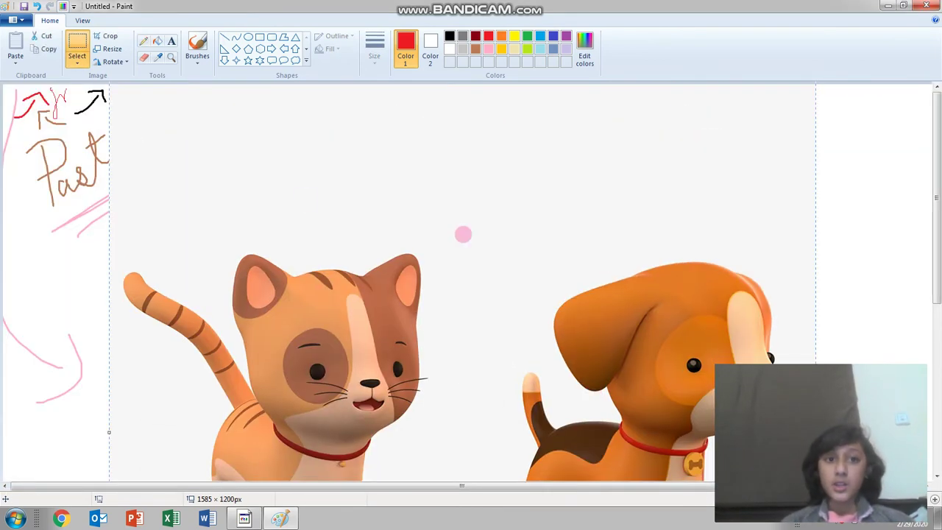
left_click_drag(448, 225, 284, 198)
mouse_move(102, 169)
left_mouse_down()
mouse_move(586, 400)
mouse_move(614, 361)
mouse_move(612, 340)
left_mouse_up()
left_click_drag(670, 454, 391, 251)
left_click_drag(346, 102, 336, 418)
left_click_drag(397, 204, 504, 267)
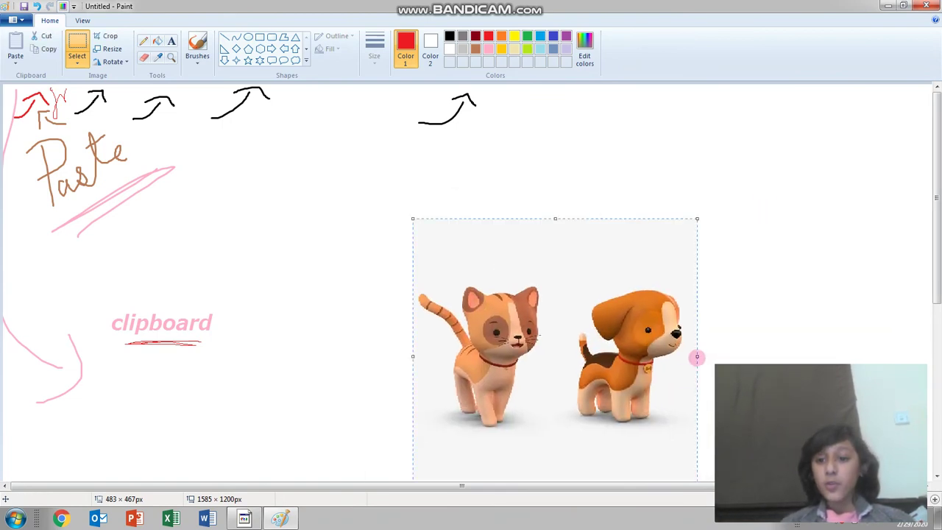
left_click_drag(696, 357, 709, 354)
left_click(777, 288)
- With the thickest red Pencil, draw arrows down at the cat and dog and underline 'Paste'
left_click(143, 41)
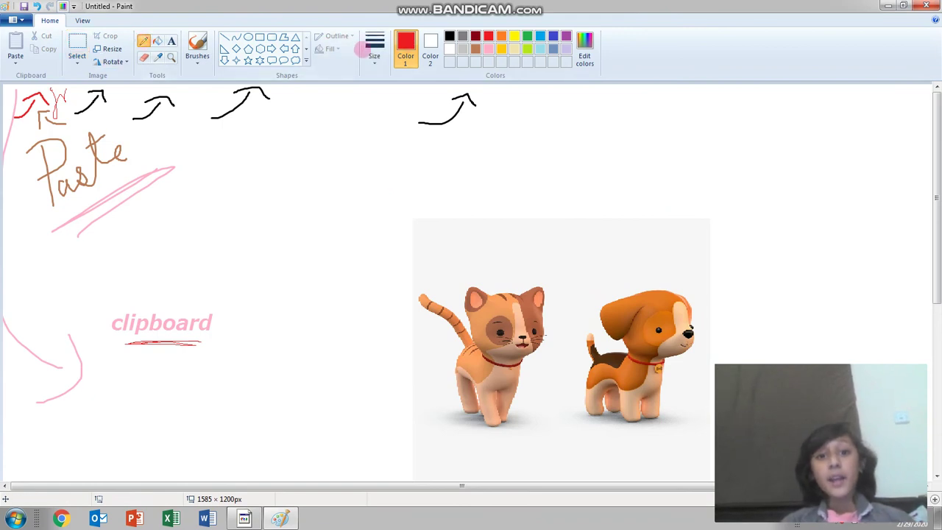
left_click(374, 50)
left_click(389, 151)
mouse_move(461, 184)
left_mouse_down()
mouse_move(459, 233)
mouse_move(496, 210)
left_mouse_up()
mouse_move(553, 185)
left_mouse_down()
mouse_move(567, 225)
mouse_move(593, 189)
left_mouse_up()
mouse_move(70, 196)
left_mouse_down()
mouse_move(148, 155)
mouse_move(72, 198)
left_mouse_up()
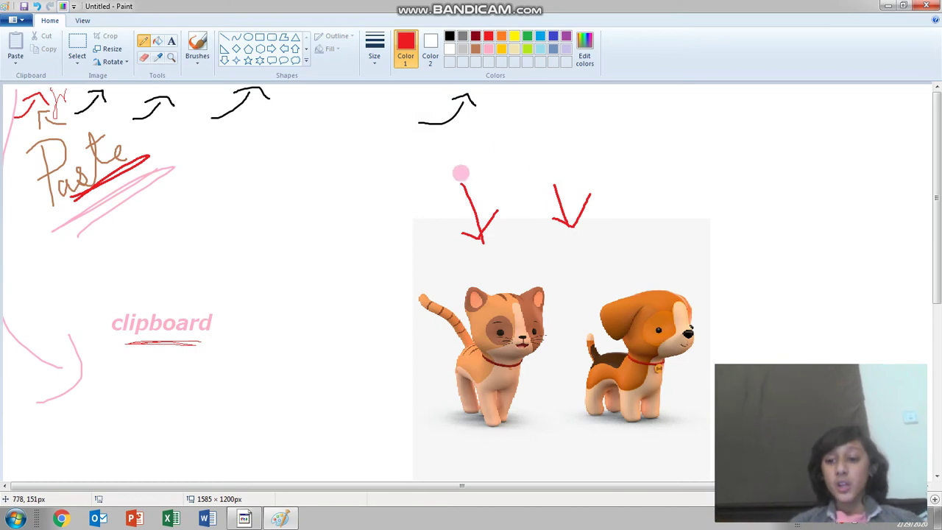
mouse_move(273, 192)
left_mouse_down()
mouse_move(274, 184)
mouse_move(272, 204)
left_mouse_up()
left_click(171, 40)
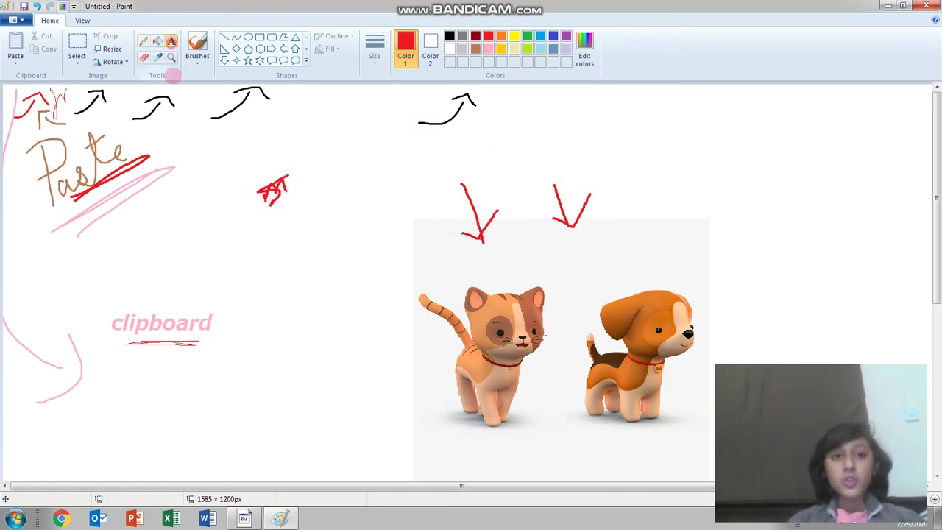
- Type red text 'more than 100 stuff/pictures' in a text box left of the picture
left_click_drag(167, 222, 391, 319)
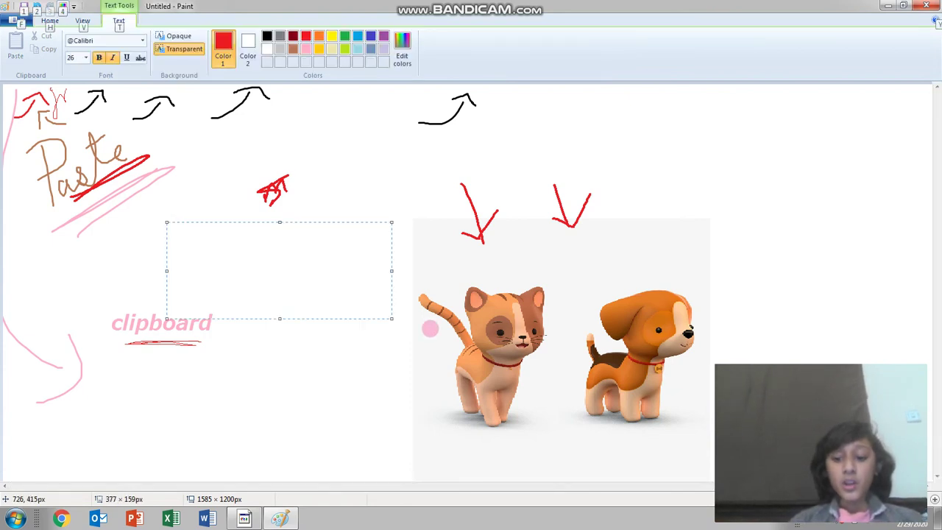
key("alt")
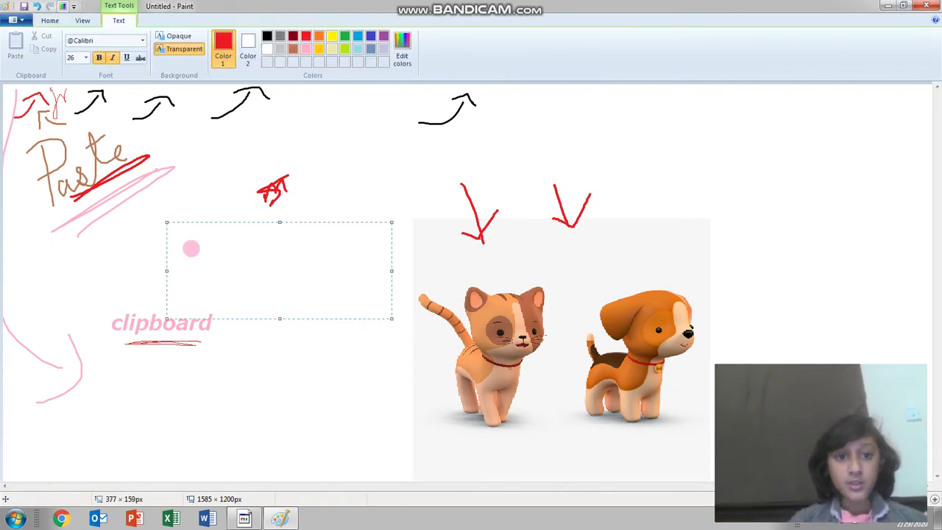
left_click(192, 248)
type("more ")
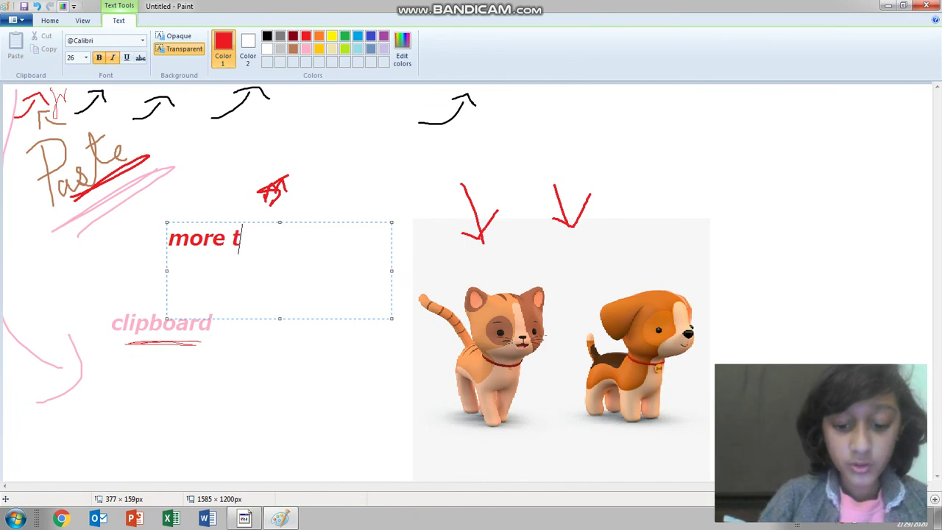
type("ta")
key("BackSpace")
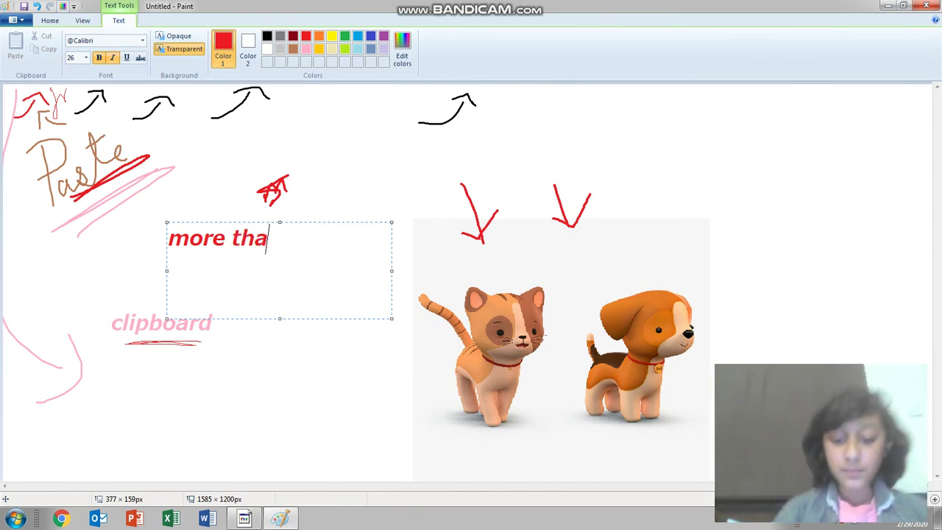
type("n 100 s")
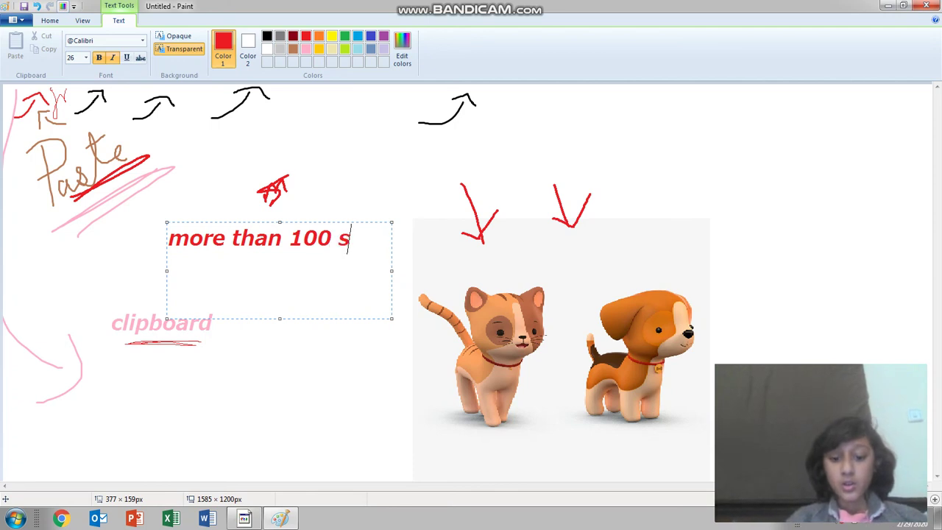
type("tuff/pi")
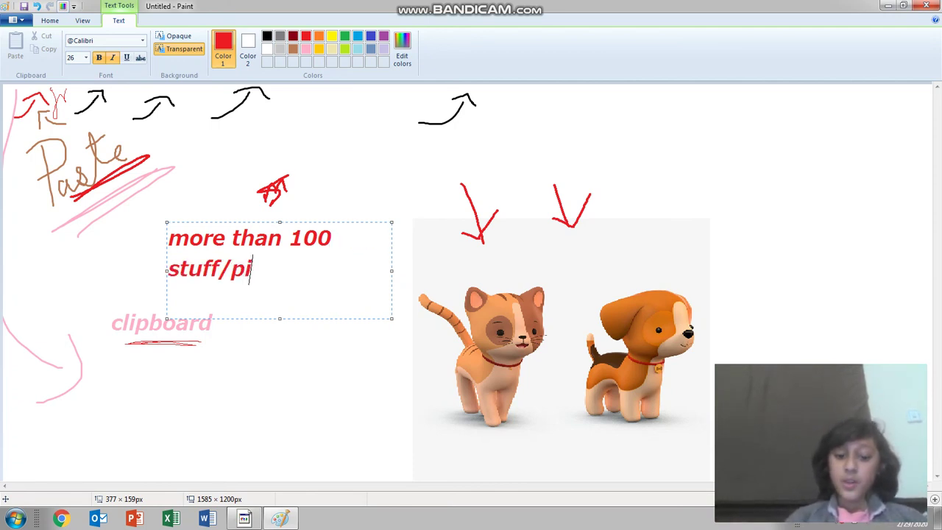
type("ctures")
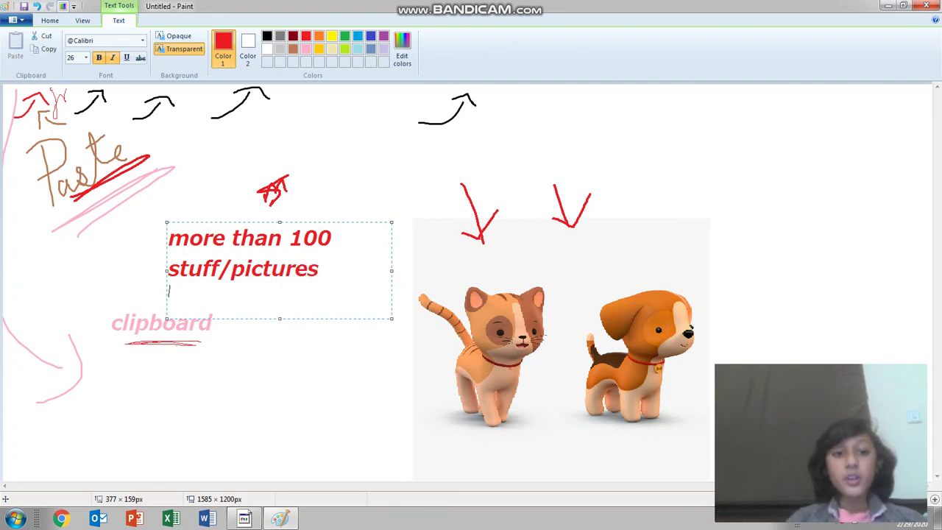
left_click(332, 351)
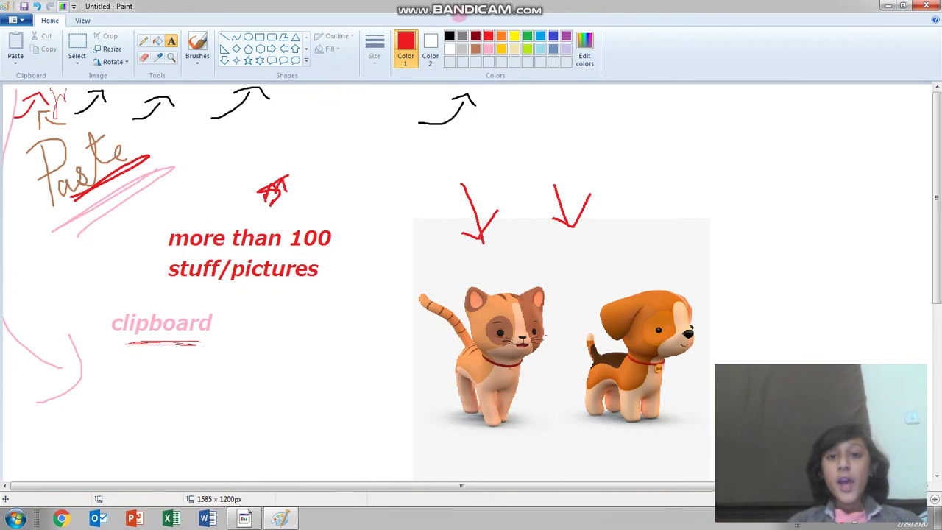
- In black, draw a '1' by the cat's arrow and lines above and below 'stuff/pictures'
left_click(449, 35)
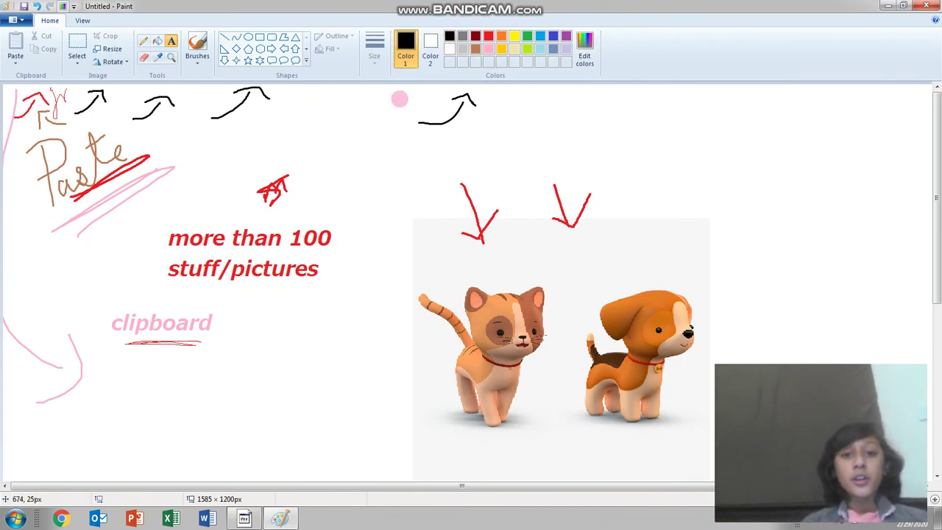
left_click(142, 40)
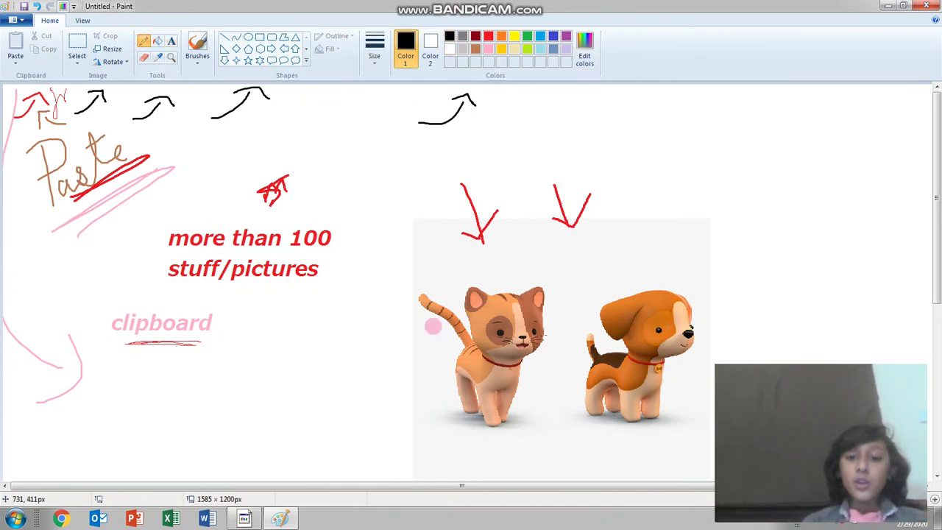
mouse_move(409, 215)
left_mouse_down()
mouse_move(414, 242)
mouse_move(448, 228)
left_mouse_up()
left_click_drag(184, 259, 300, 259)
left_click_drag(158, 288, 281, 292)
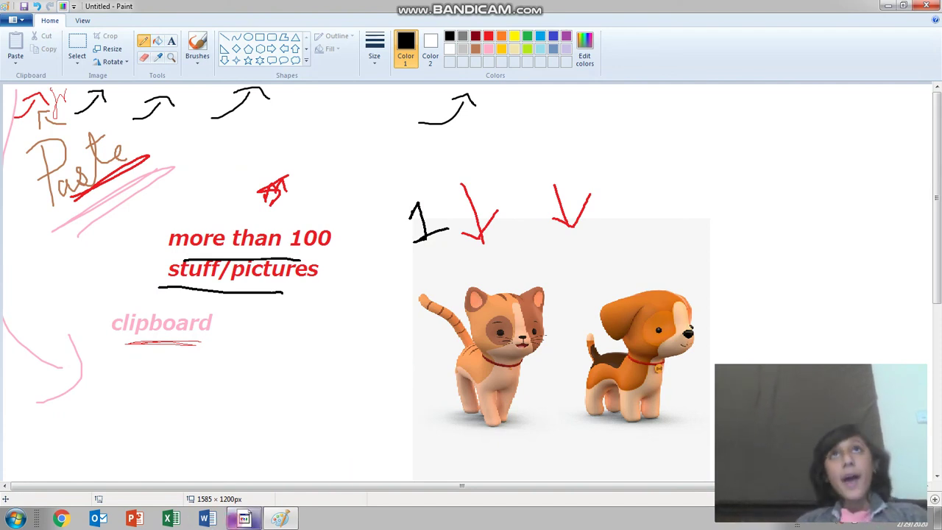
mouse_move(243, 519)
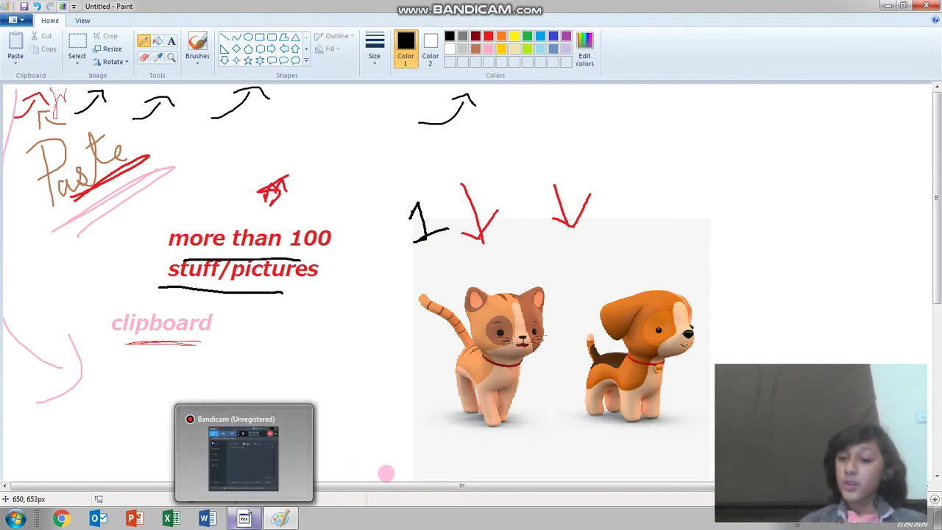